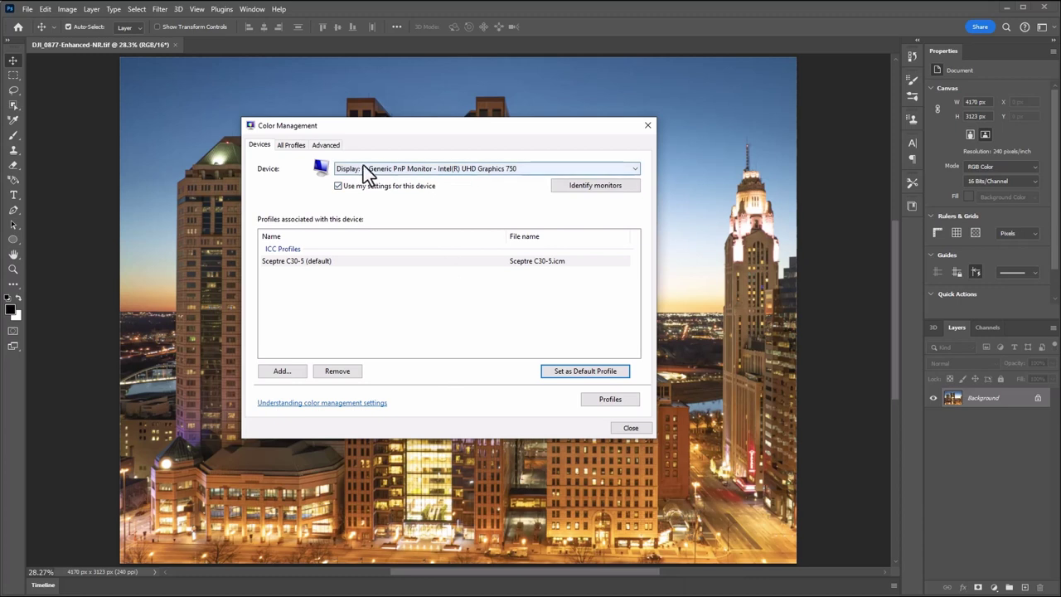
Set Canon iX6800 series SG2/LU2 as the Canon iX6800 printer's default colour profile
click(427, 169)
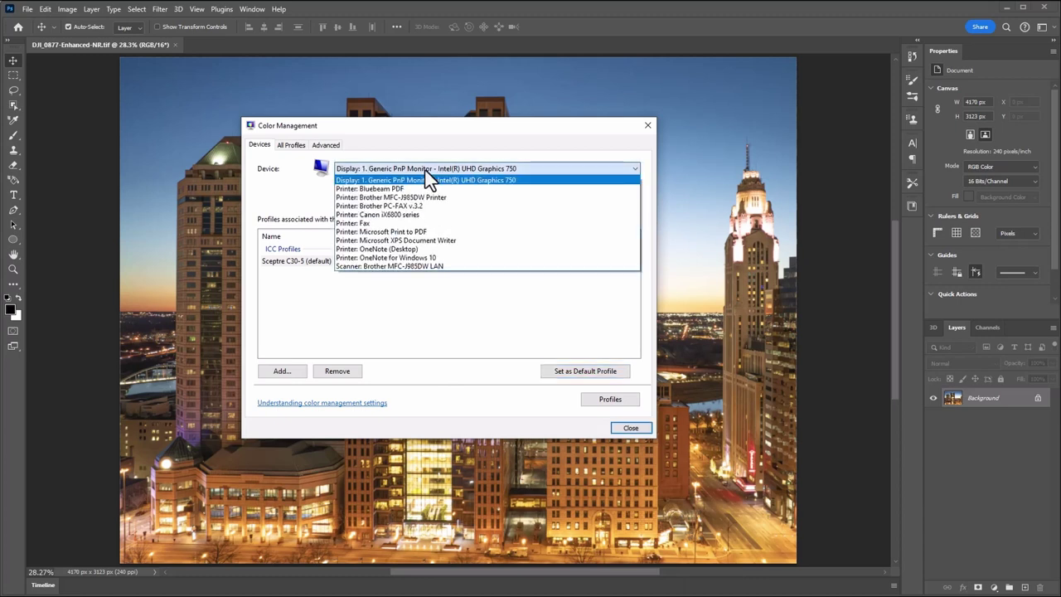
click(426, 169)
click(432, 213)
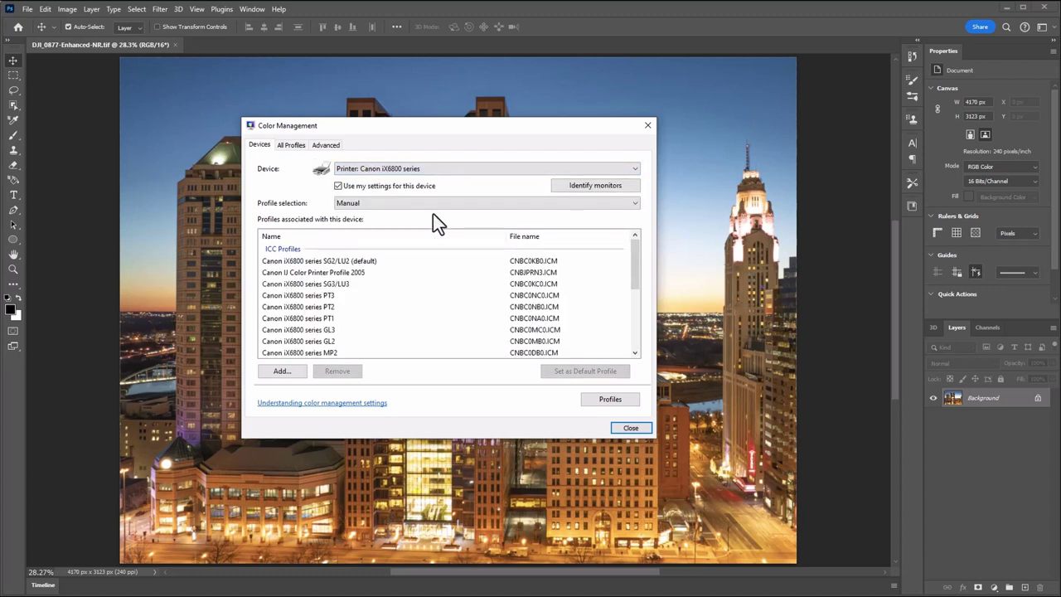
click(367, 262)
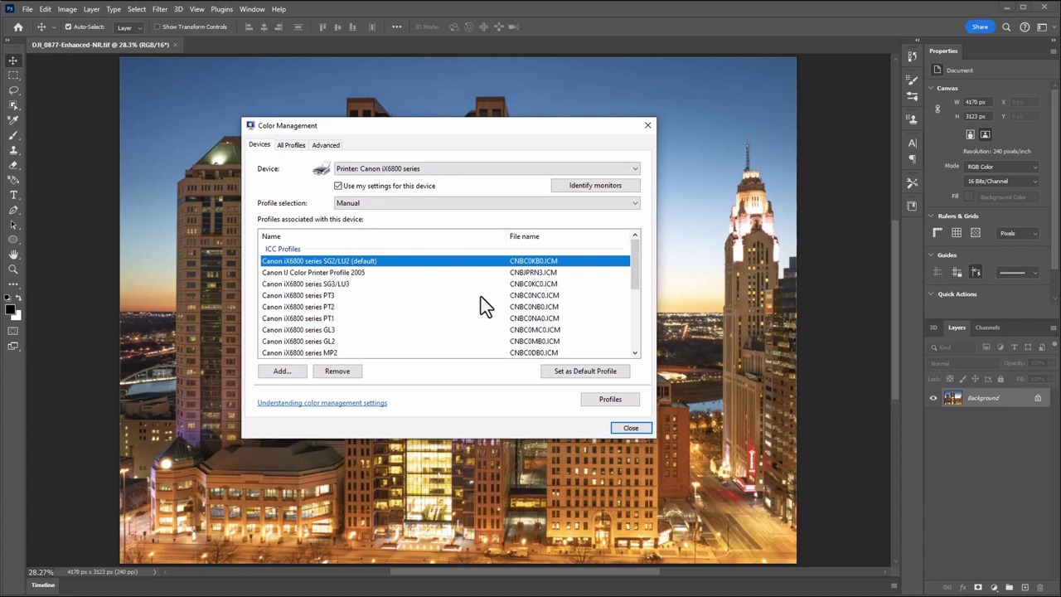
click(552, 371)
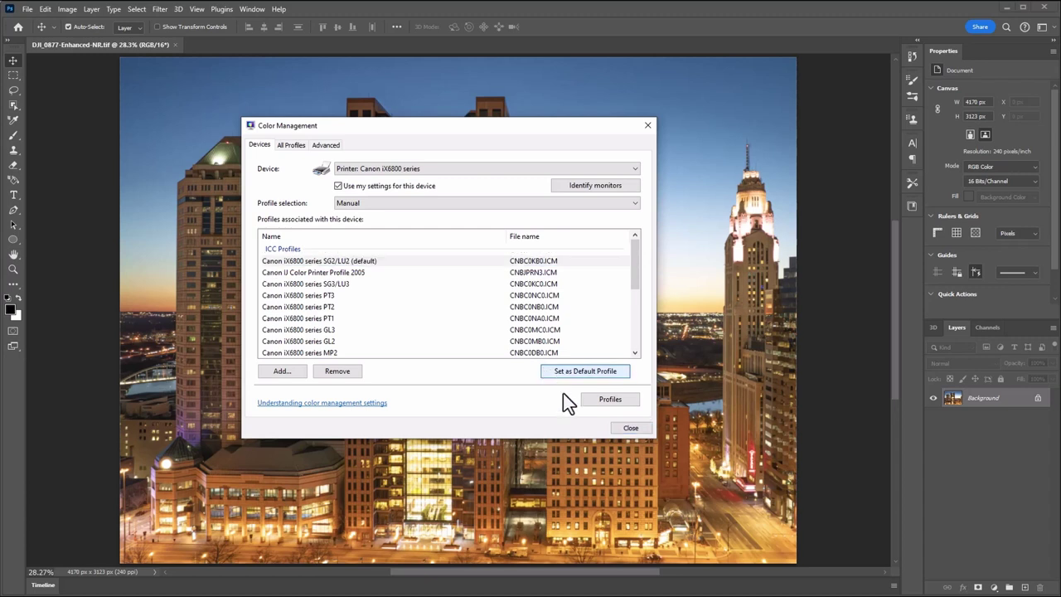
click(625, 429)
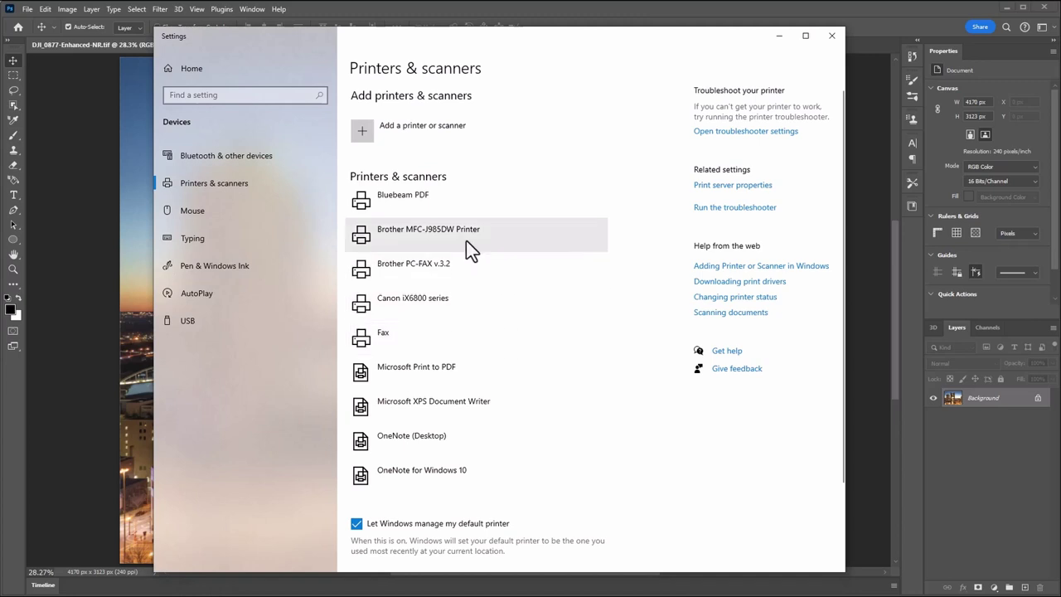
Open the Canon iX6800 series printer properties on the Color Management tab
click(406, 300)
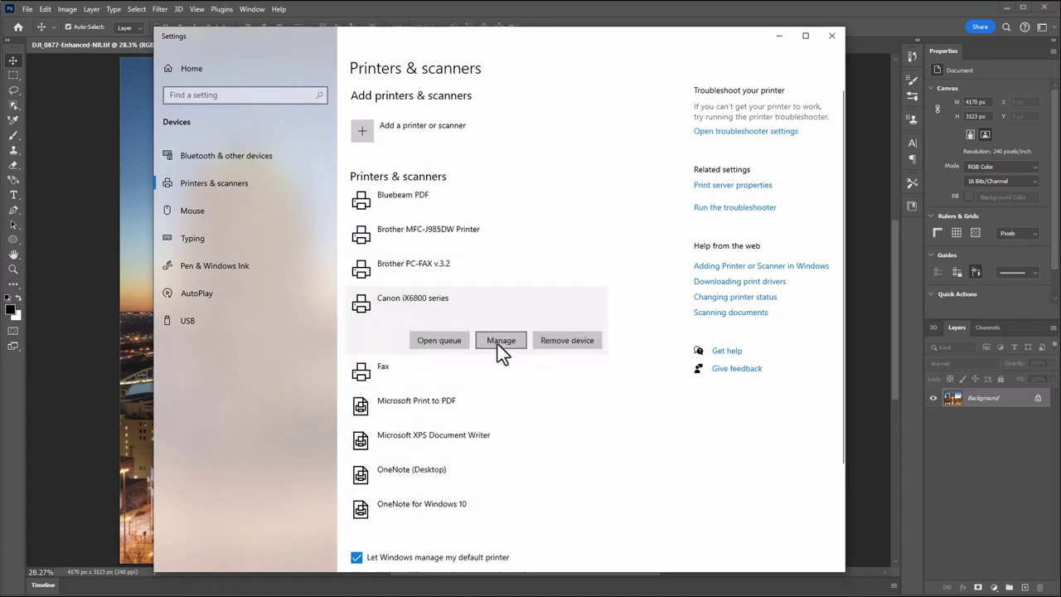
click(500, 342)
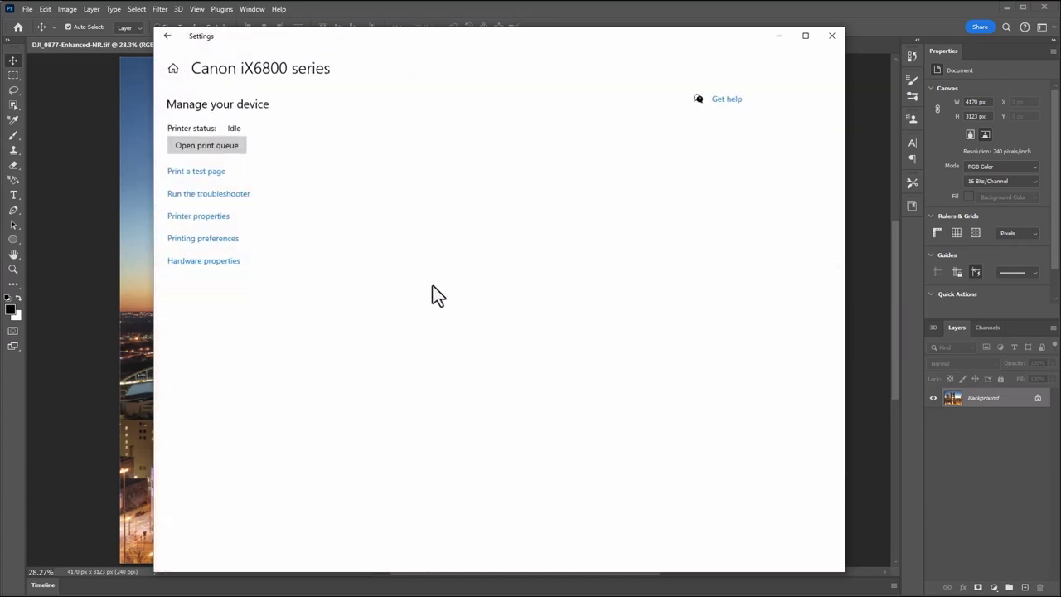
click(213, 219)
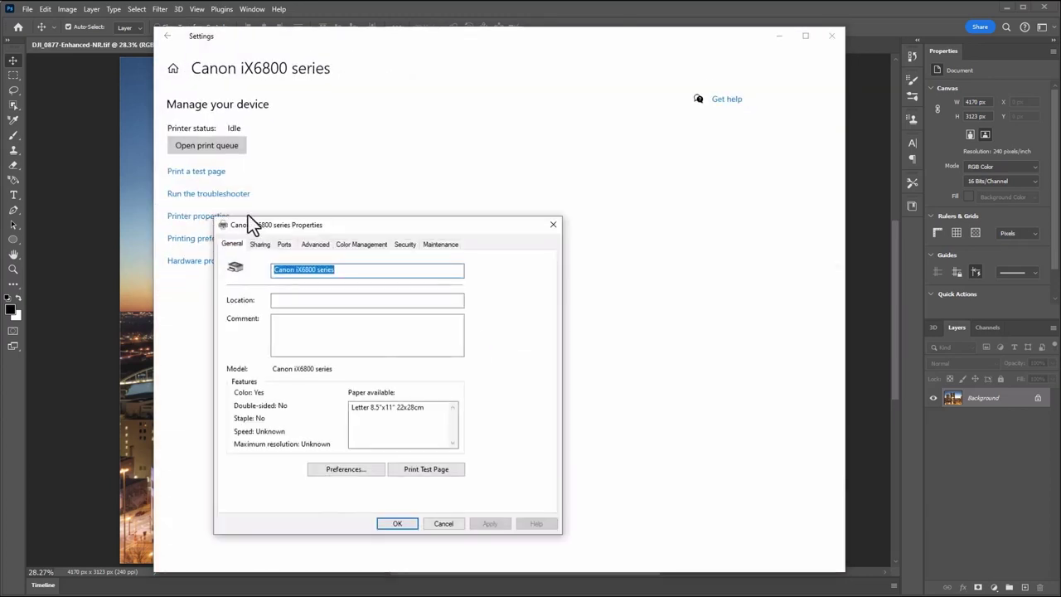
click(348, 244)
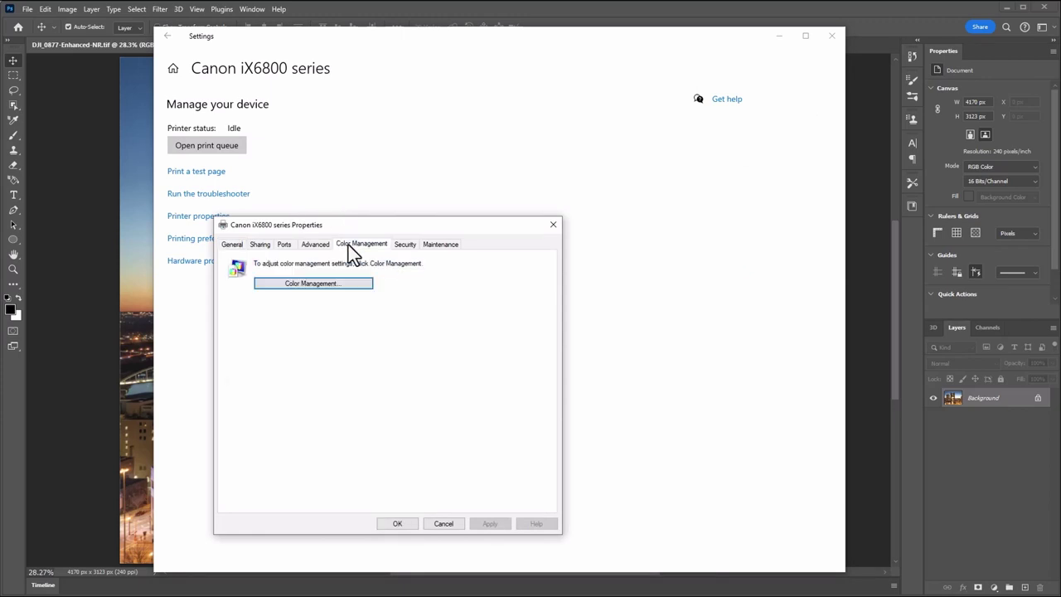
Make SG2/LU2 the Canon iX6800 device's default profile in Color Management and close it
click(349, 291)
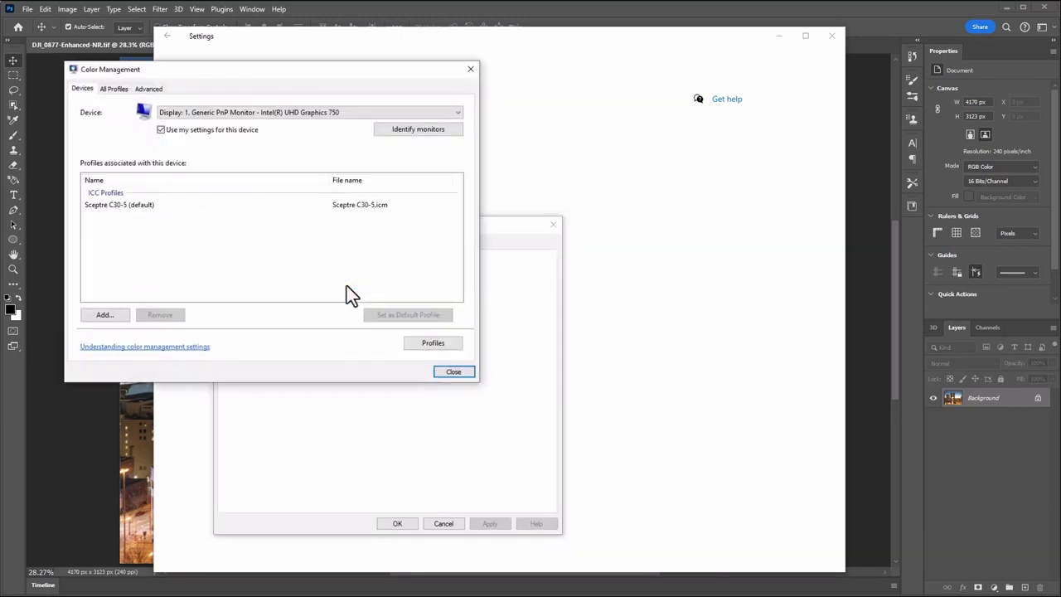
click(106, 206)
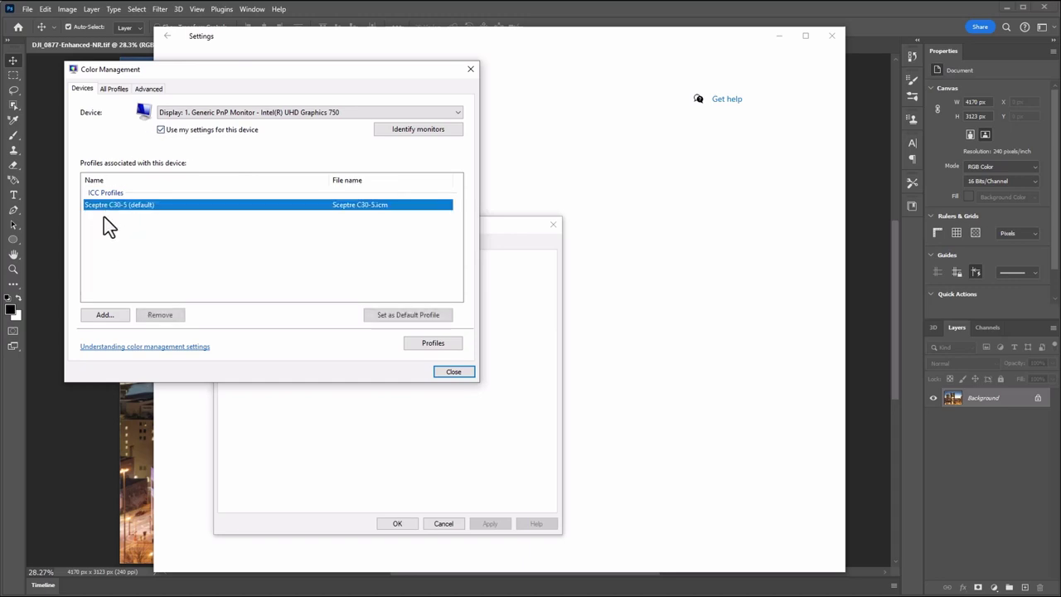
click(215, 114)
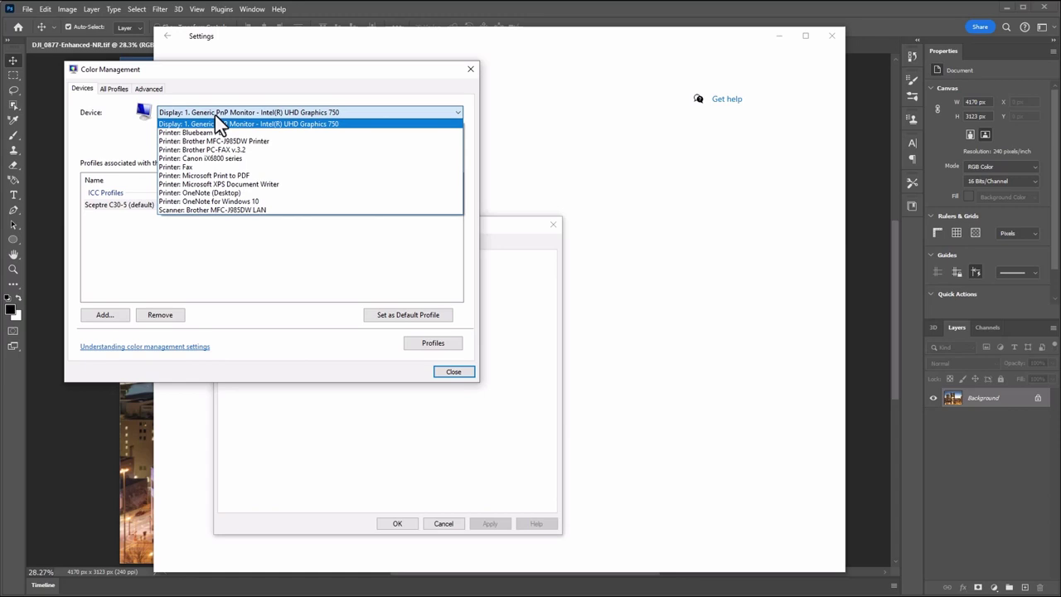
click(209, 159)
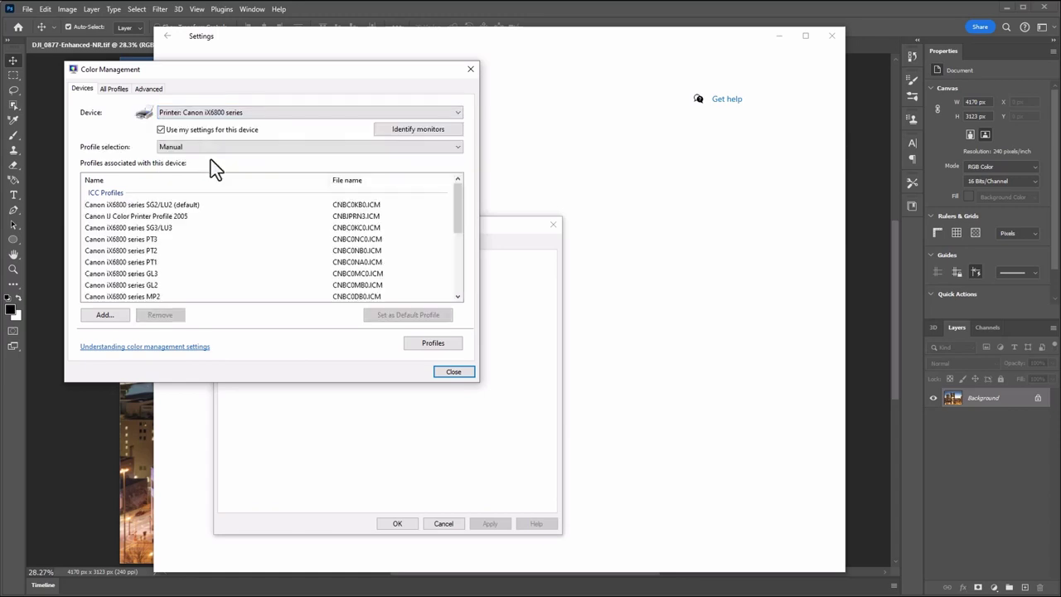
click(195, 207)
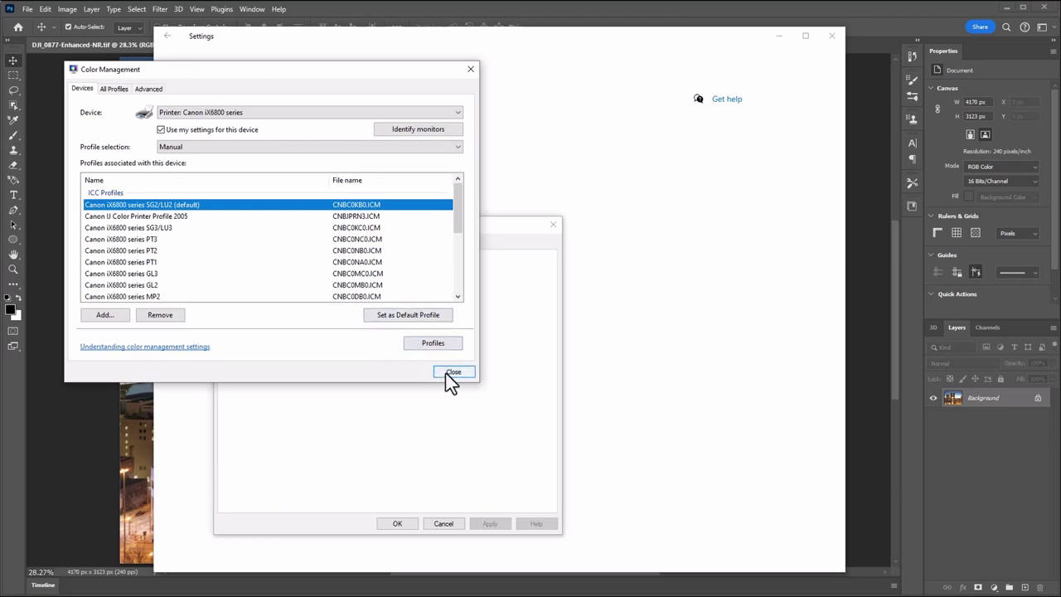
click(411, 316)
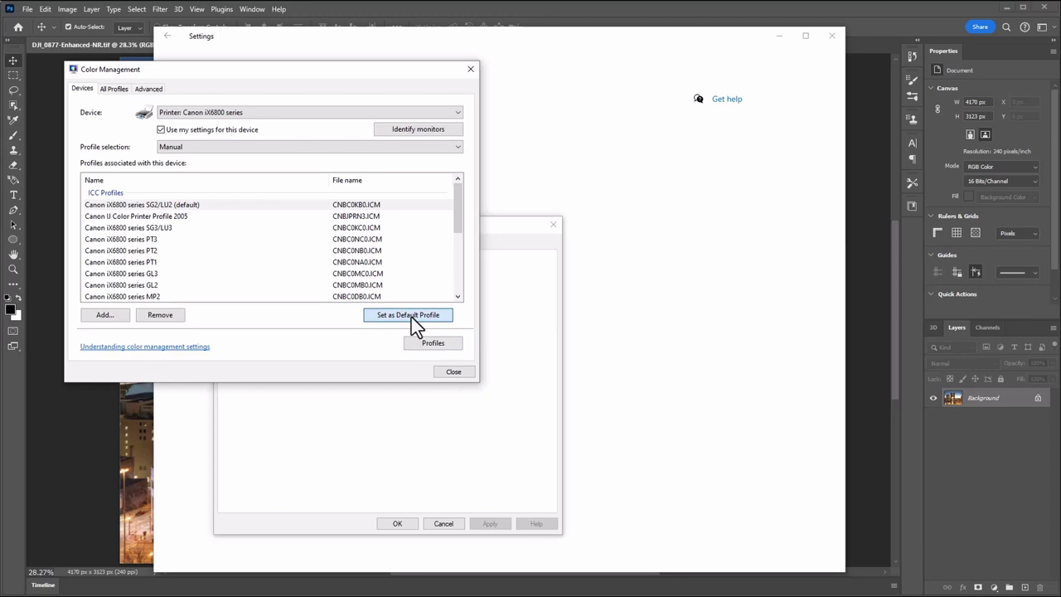
click(452, 375)
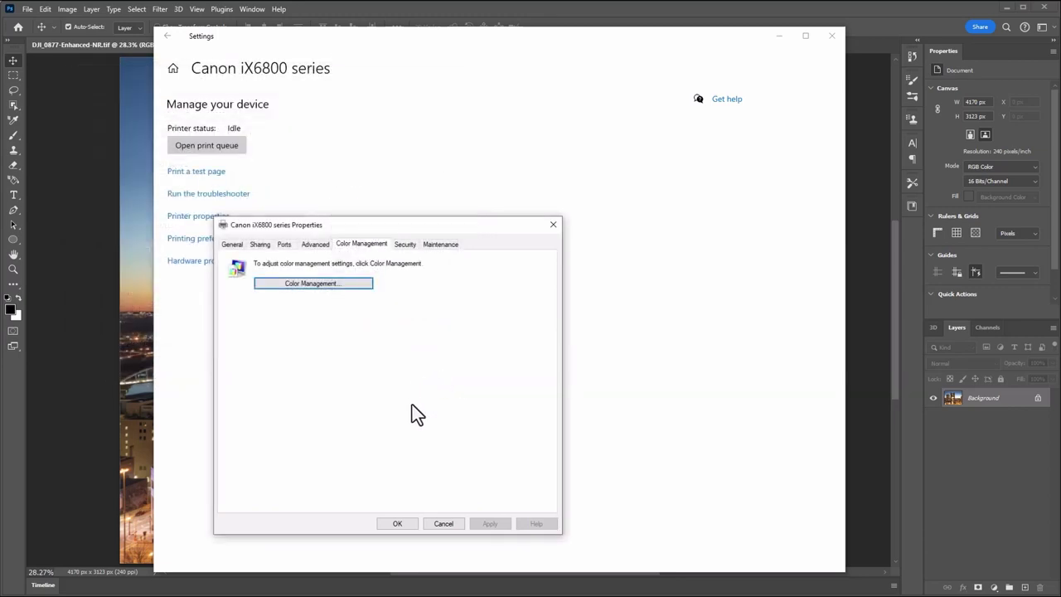
Close the printer properties and Windows Settings, then open Photoshop's Print dialog
click(395, 524)
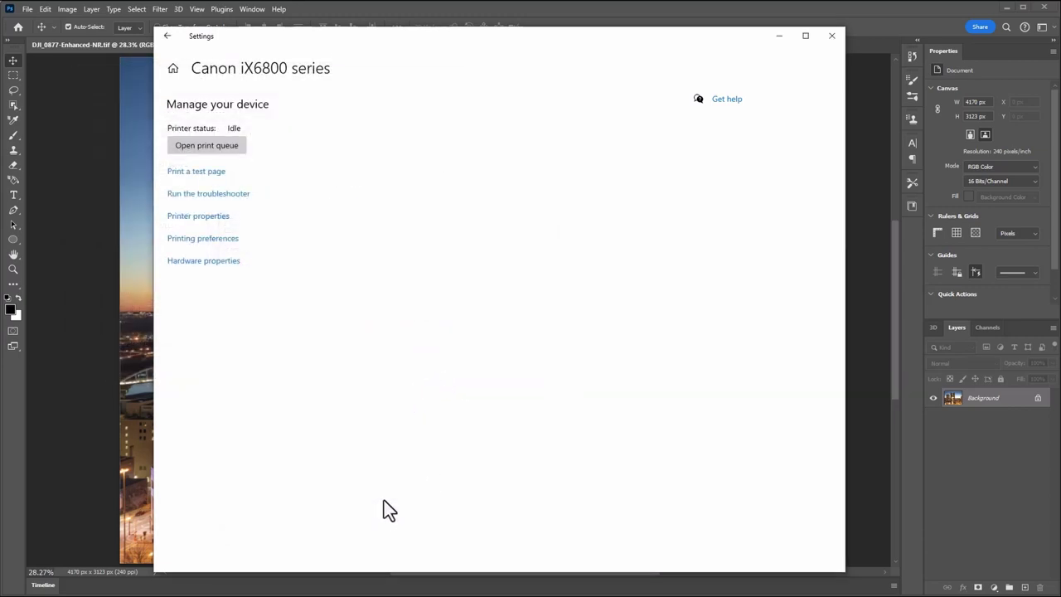
click(824, 42)
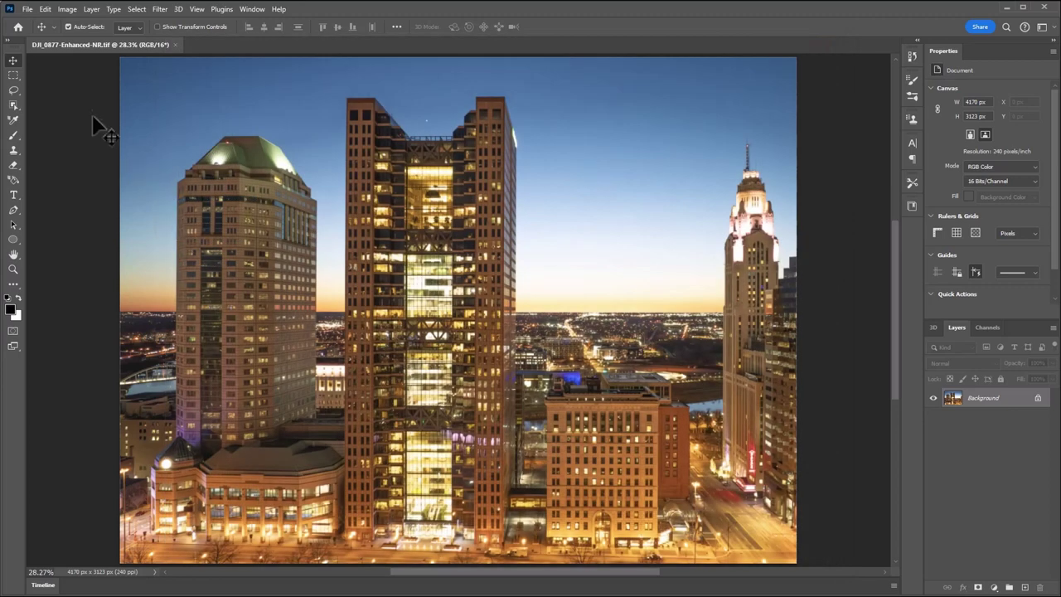
click(28, 10)
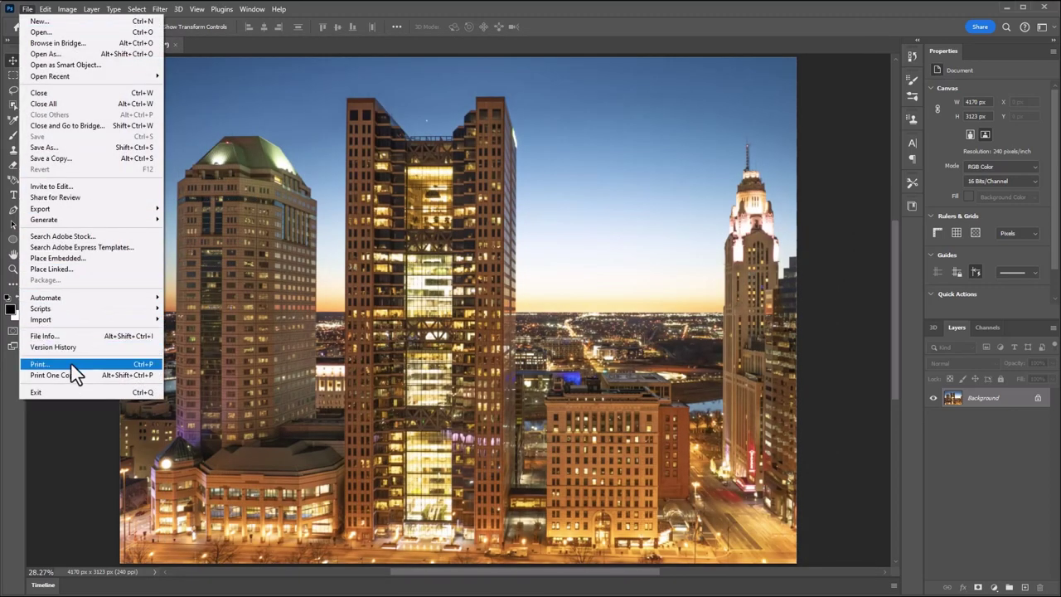
click(71, 365)
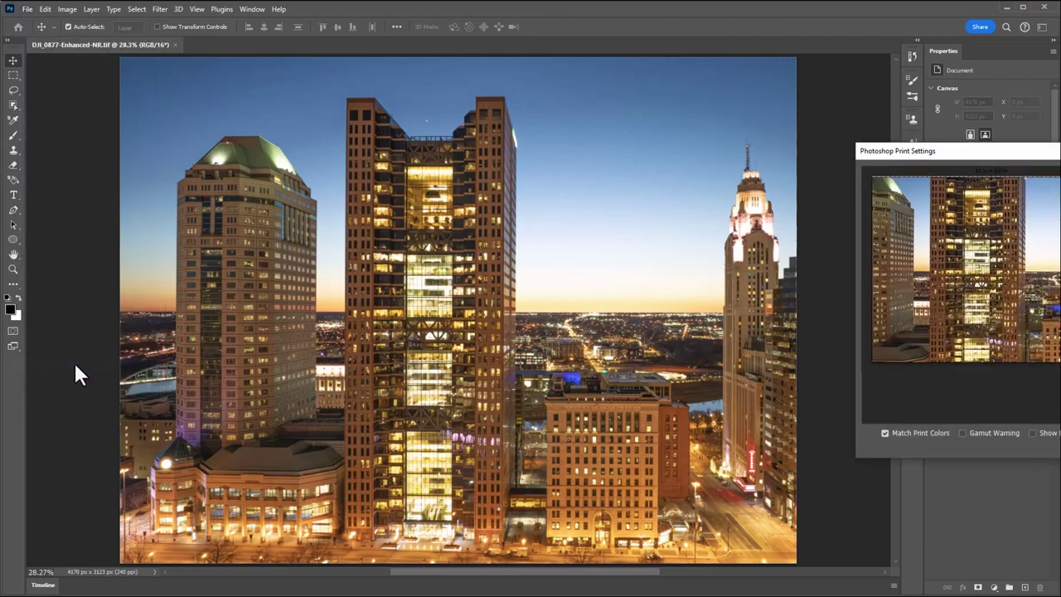
Centre the Print Settings dialog and enable Scale to Fit Media
drag(955, 152, 442, 156)
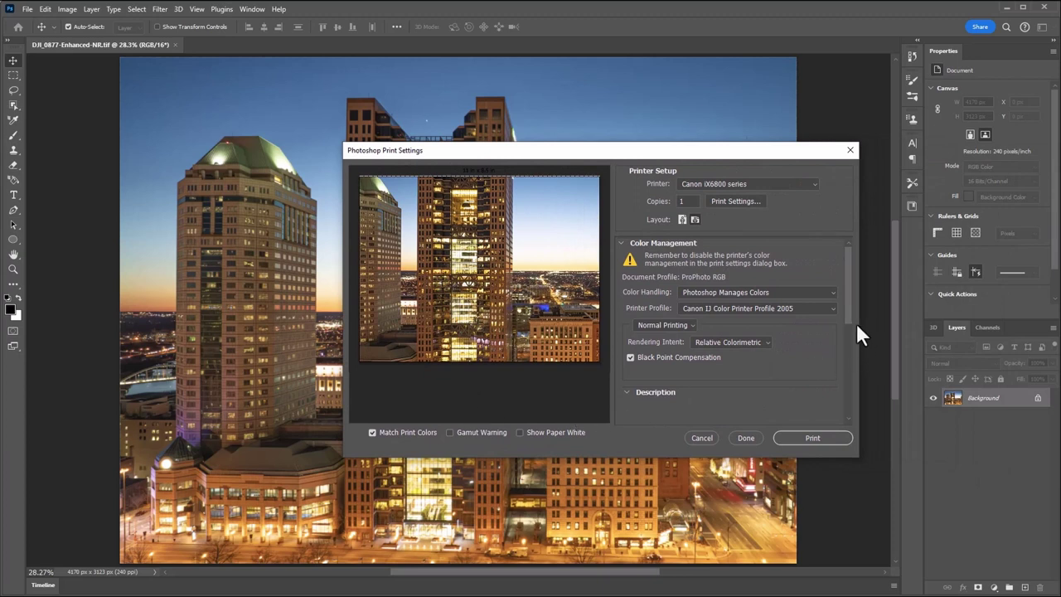
drag(849, 319, 842, 406)
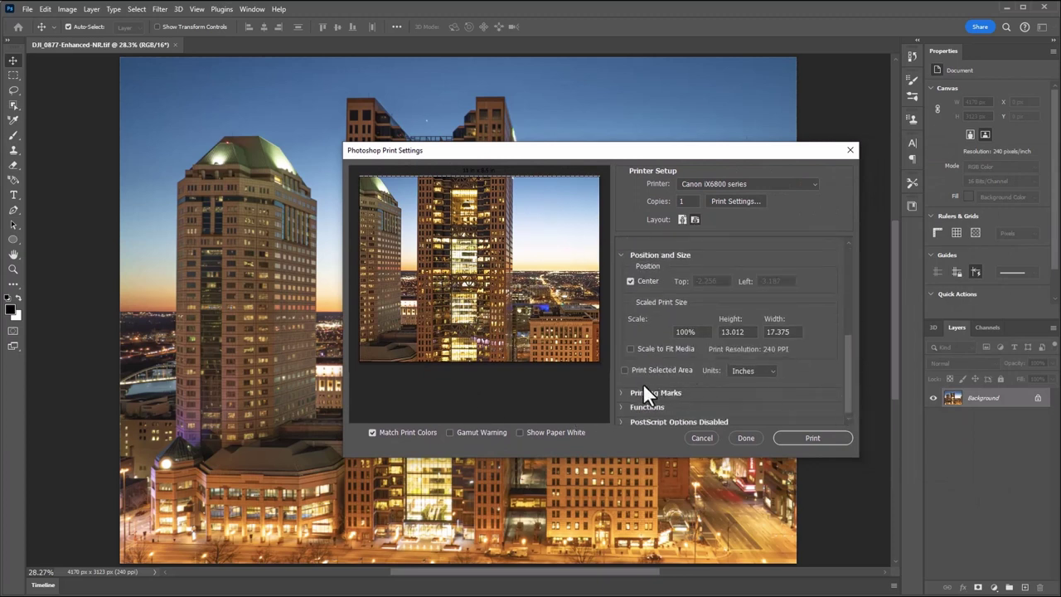
click(630, 349)
drag(841, 374, 842, 249)
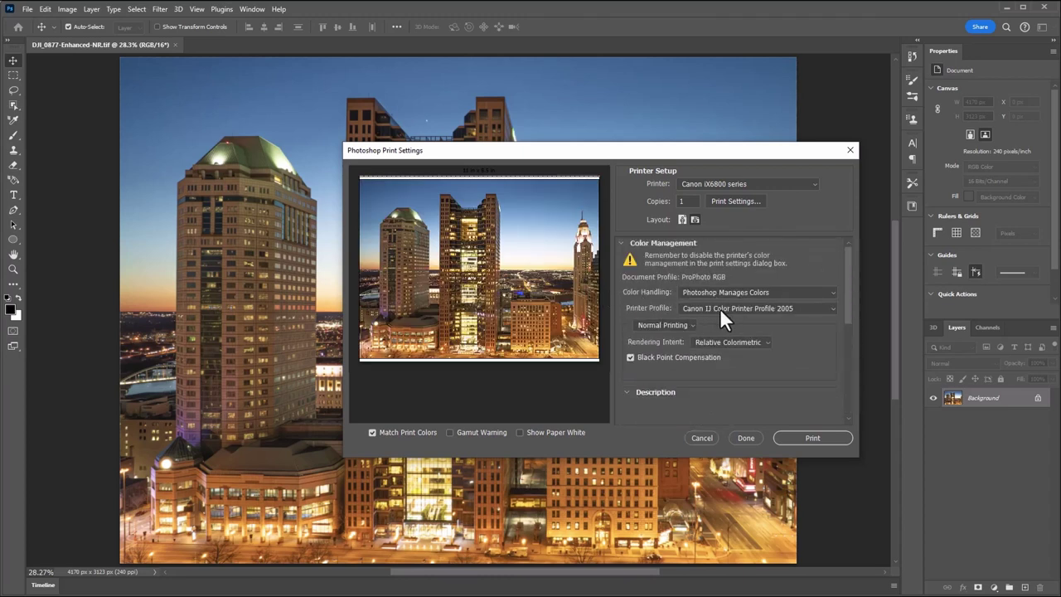
Keep Canon IJ Color Printer Profile 2005 as the printer profile
click(692, 308)
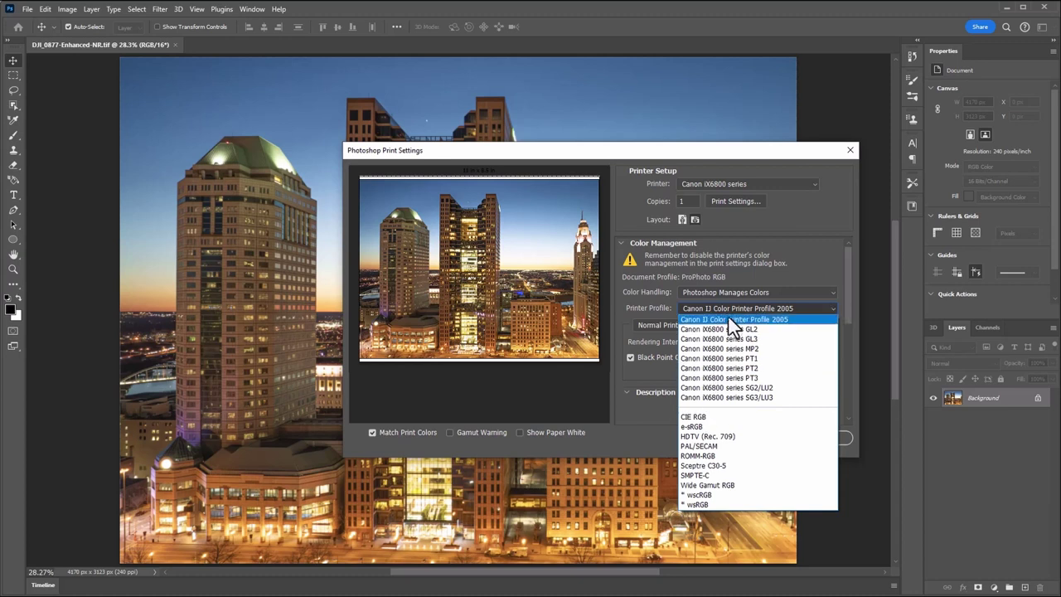
click(705, 320)
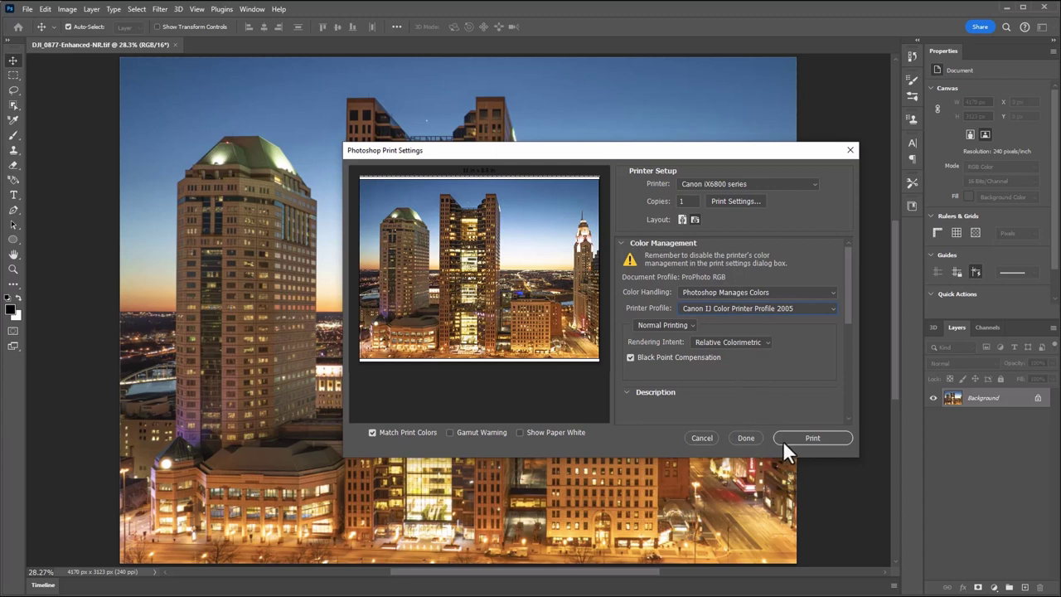
click(697, 438)
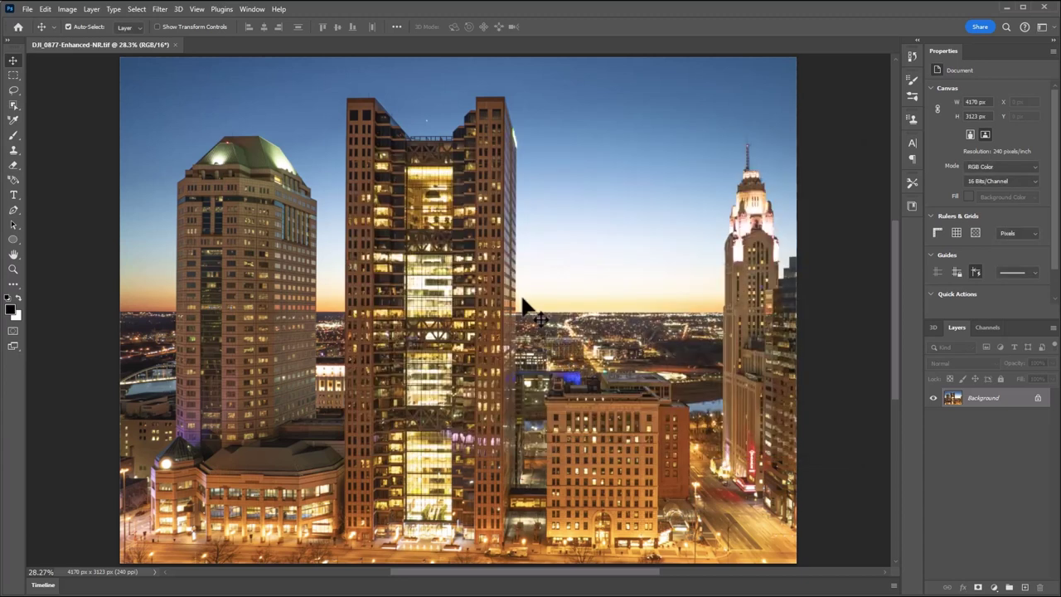